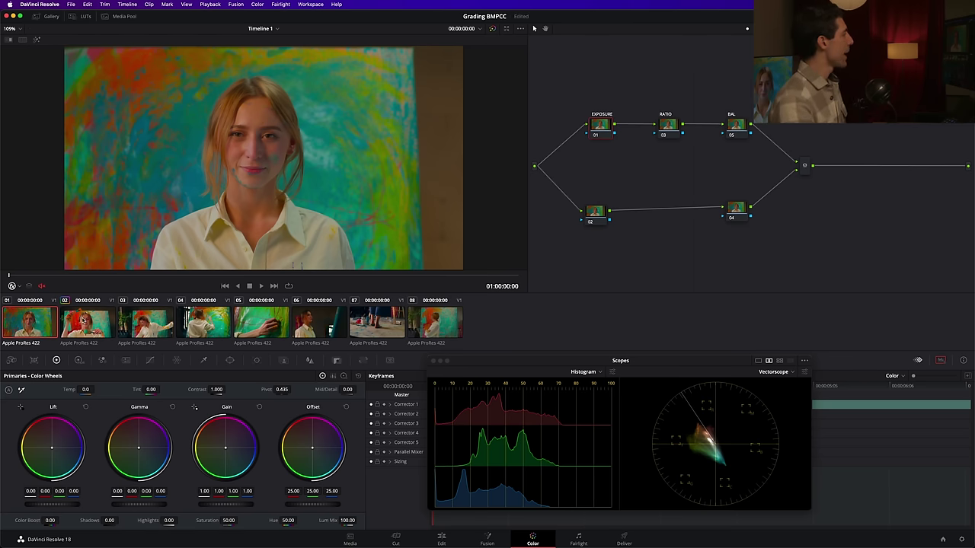
- Show clip 02, the woman holding paintbrushes, in the viewer
click(83, 320)
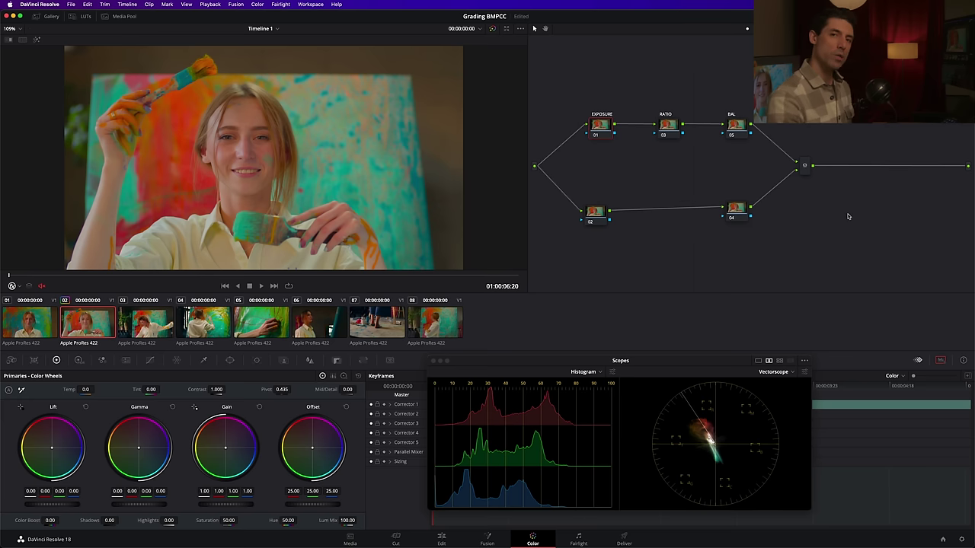
- Bring clip 01, the woman before the painted canvas, back into the viewer
click(41, 320)
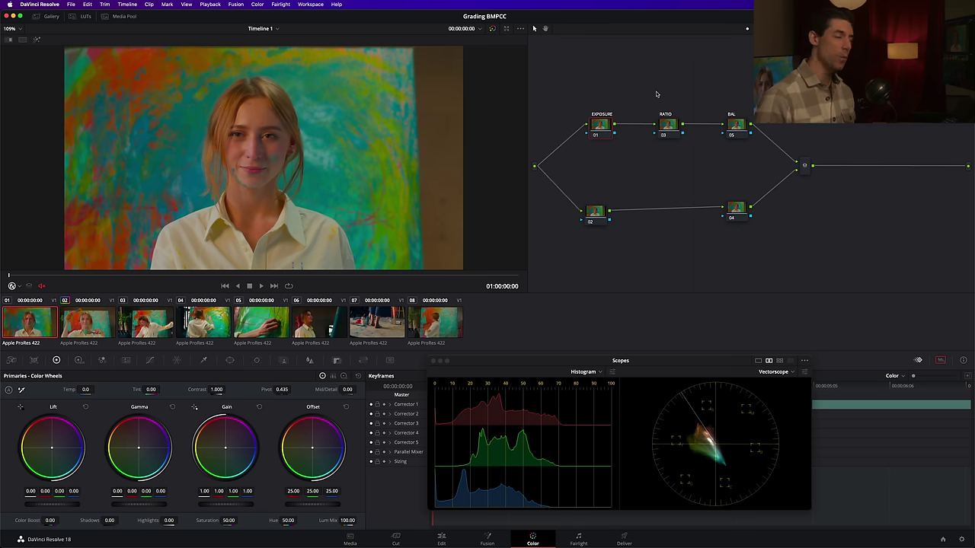
- Open Project Settings from the File menu at the Color Management page
click(71, 5)
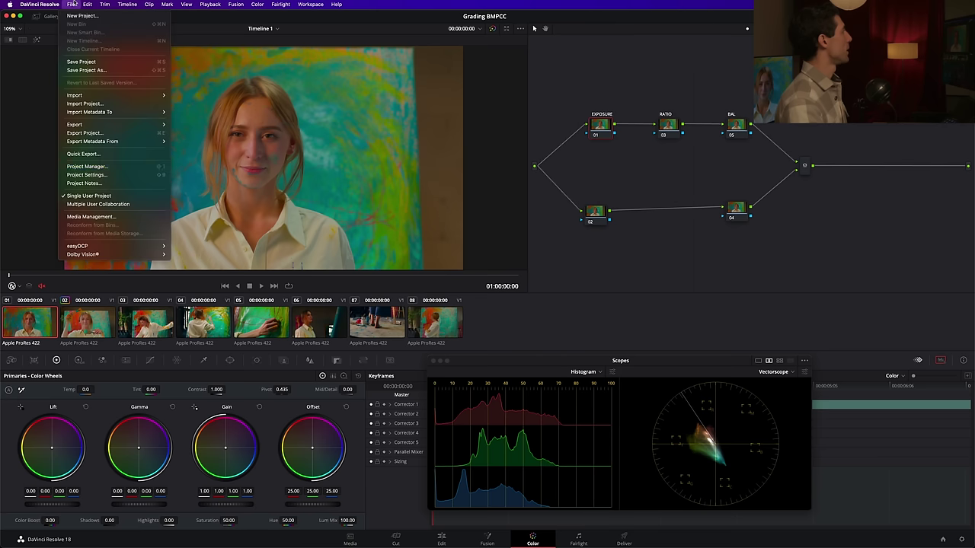
click(109, 177)
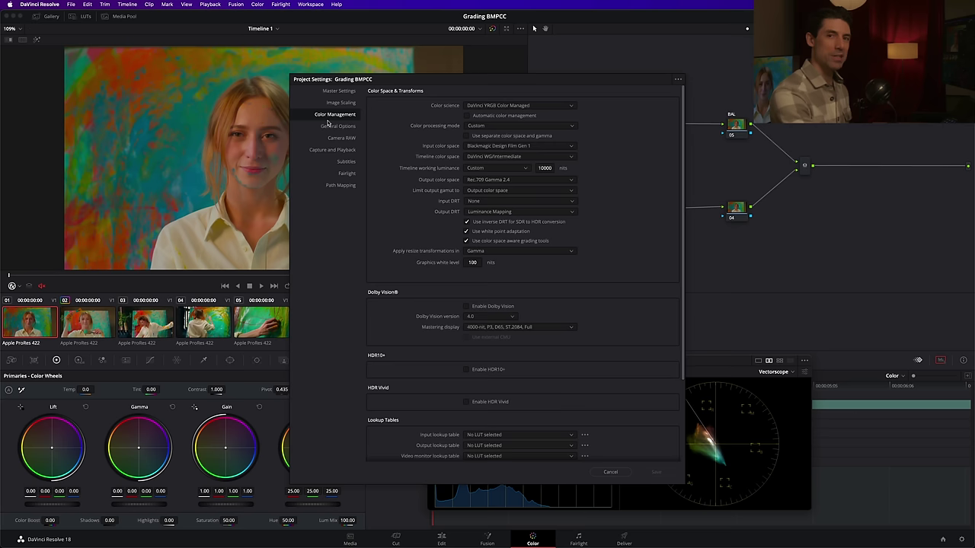
- Change the input colour space to Blackmagic Design Film Gen 5 and save the settings
click(519, 147)
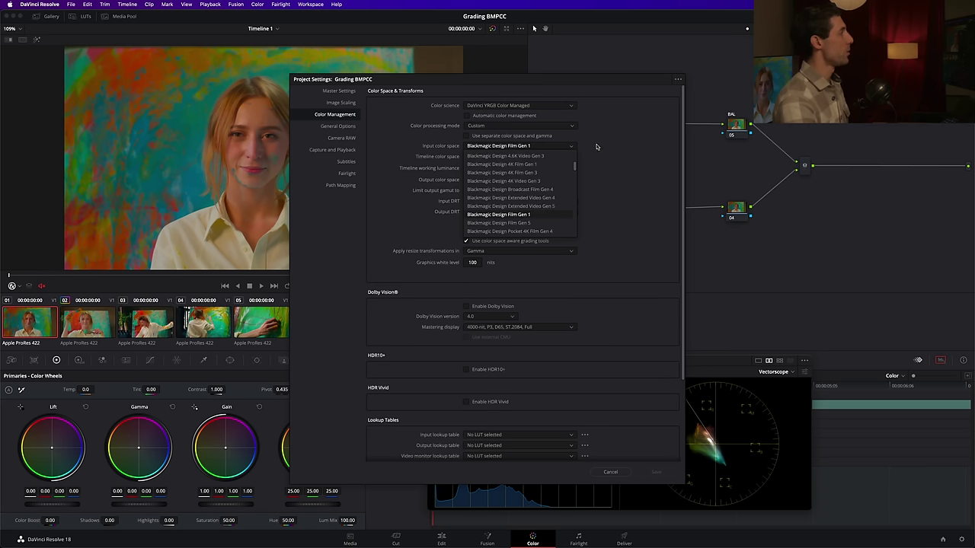
click(543, 222)
click(655, 472)
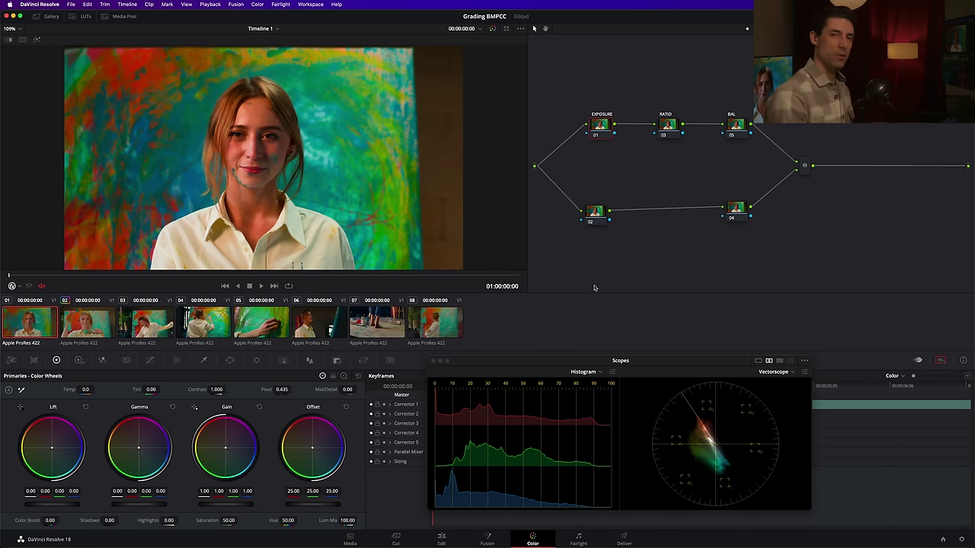
key(shift+9)
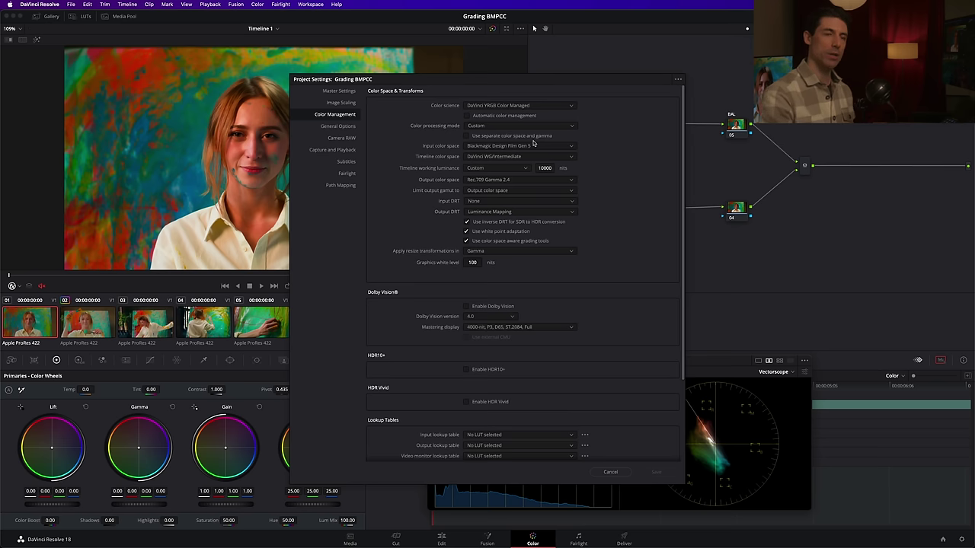
click(521, 145)
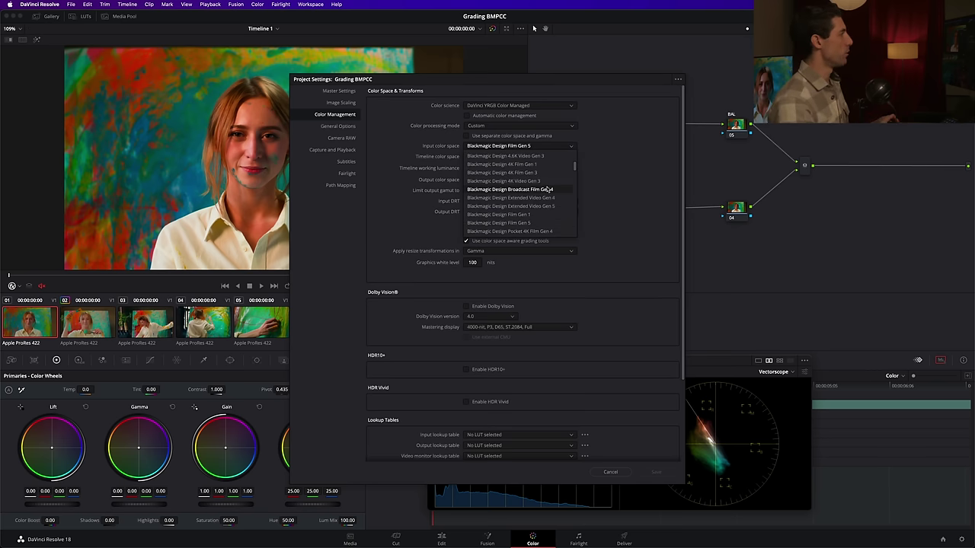
scroll(539, 186, up, 5)
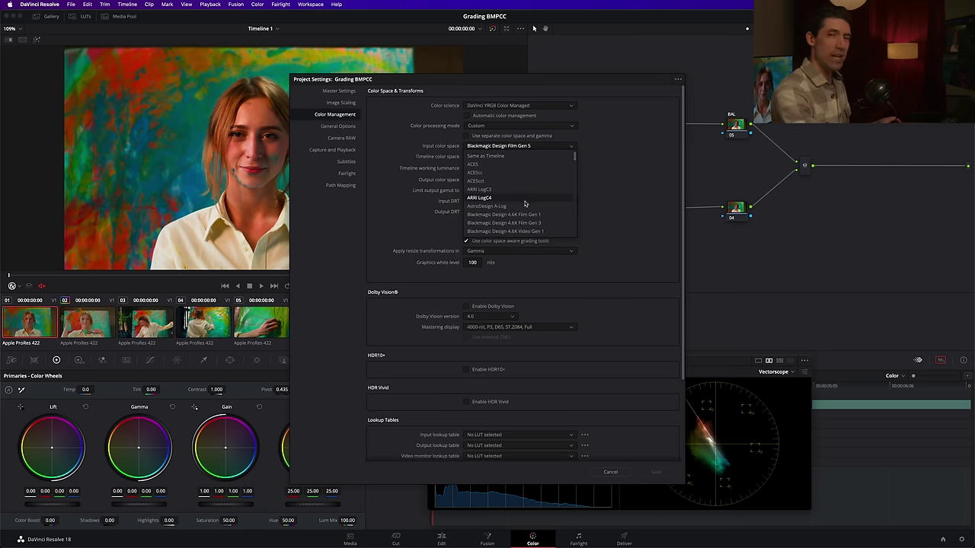
- Discard the Project Settings changes and set clip 01 to Bypass Color Management
click(639, 426)
click(610, 471)
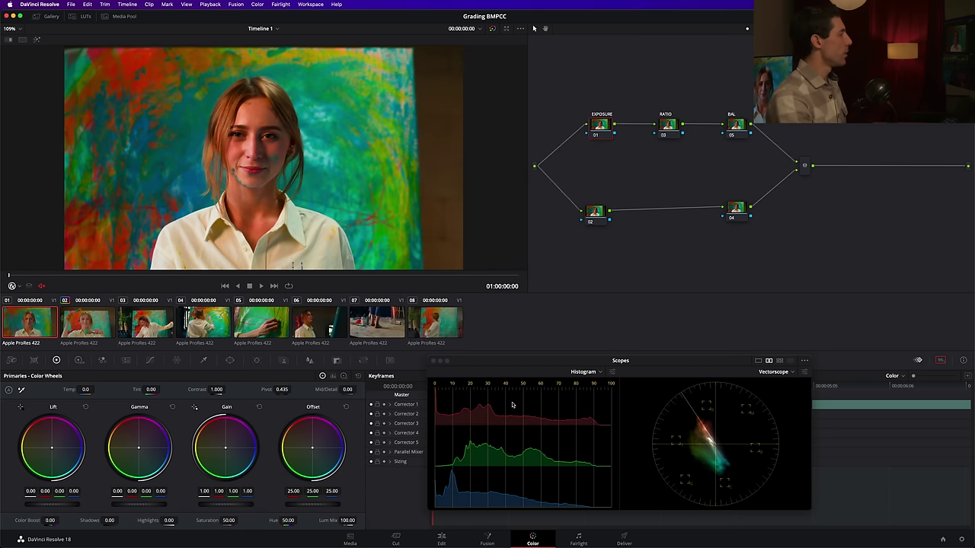
right_click(47, 328)
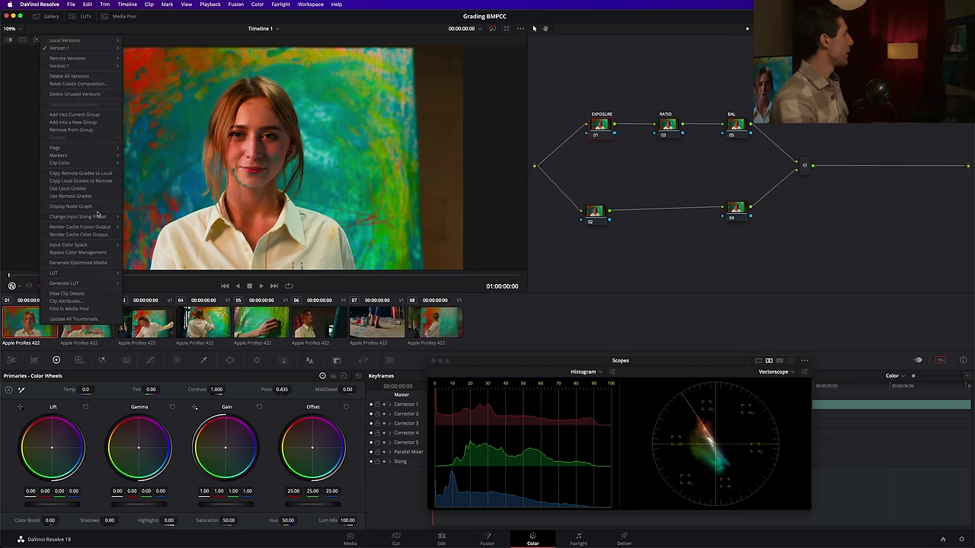
click(95, 254)
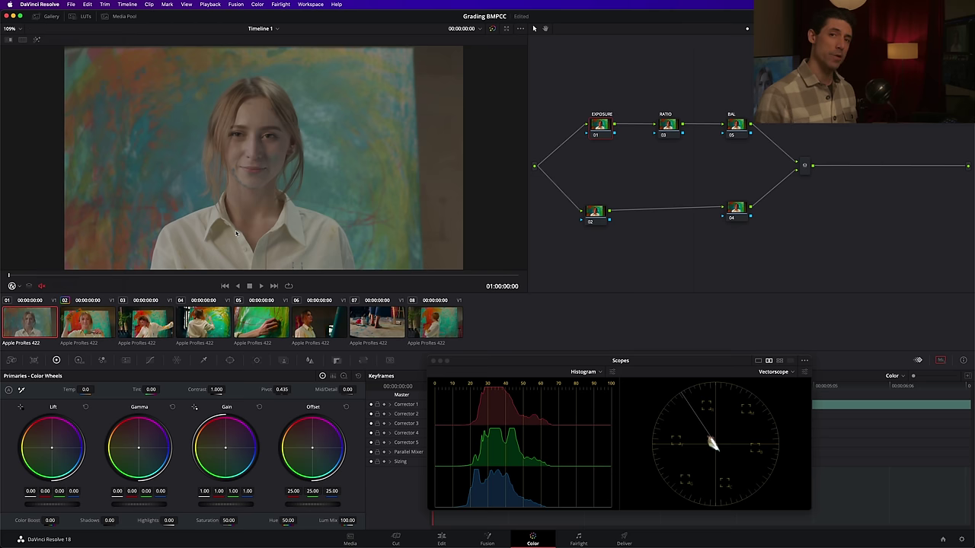
- Reopen Project Settings with Shift+9 and browse the input colour space list
key(shift+9)
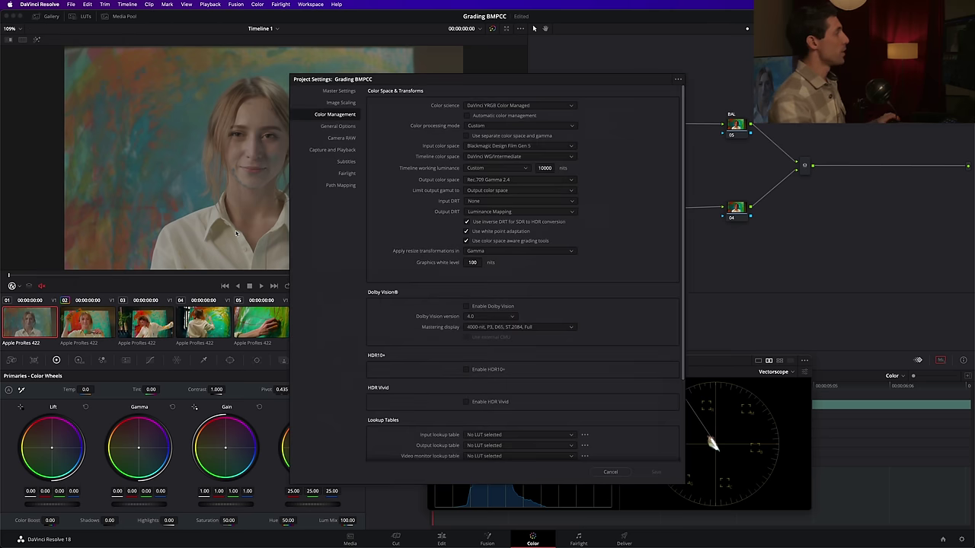
click(496, 146)
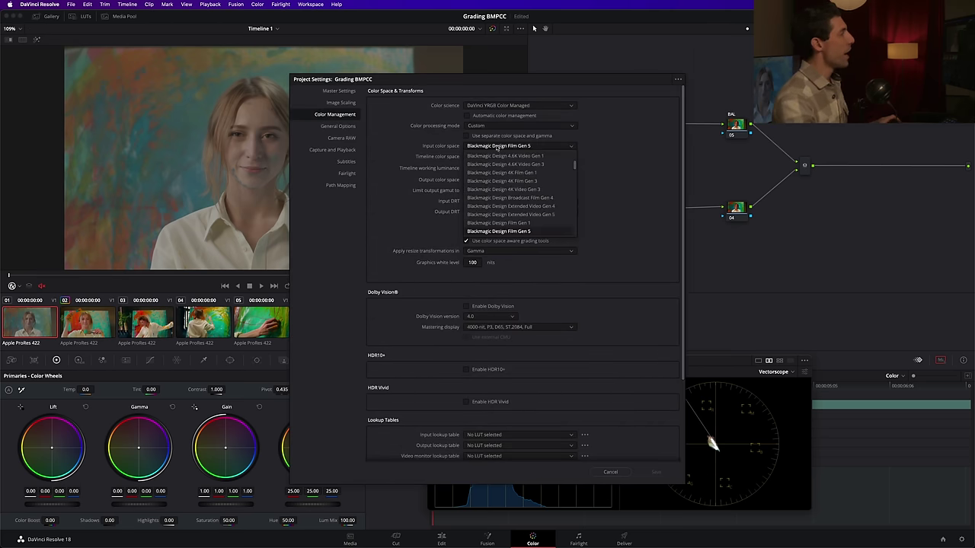
scroll(525, 158, up, 3)
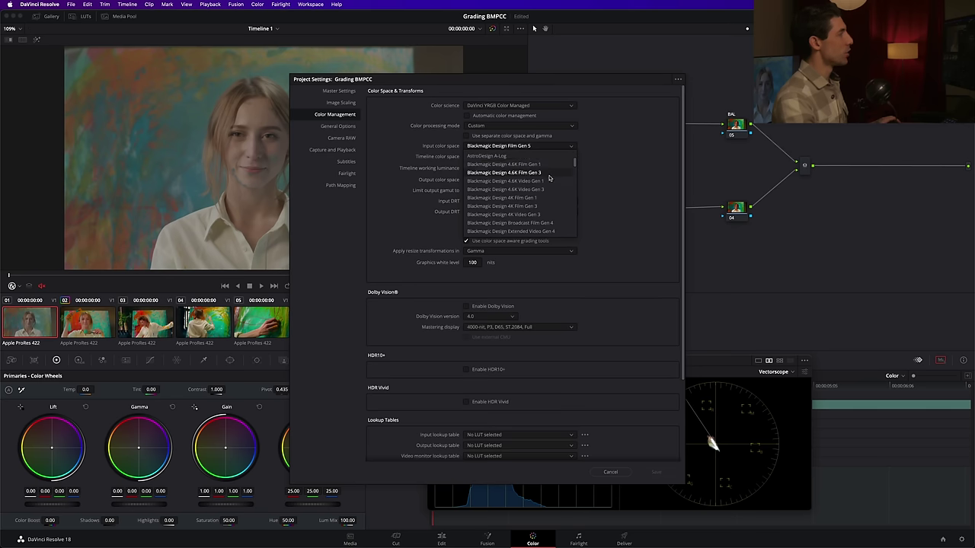
scroll(556, 217, down, 3)
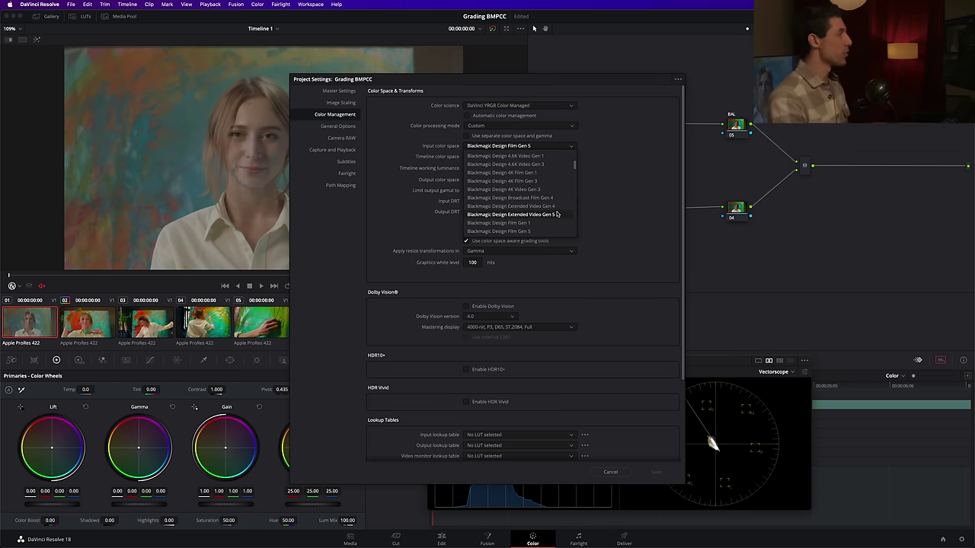
scroll(548, 209, up, 3)
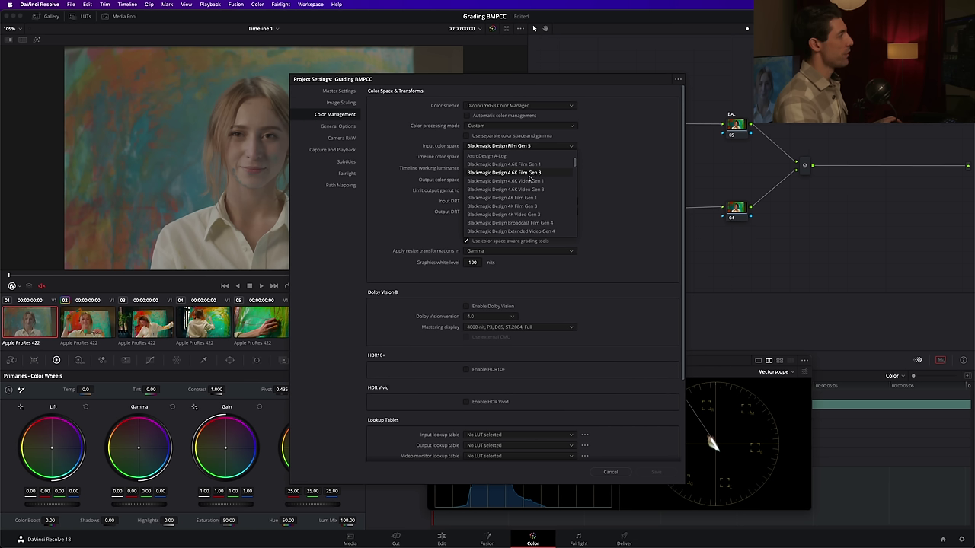
scroll(531, 199, down, 3)
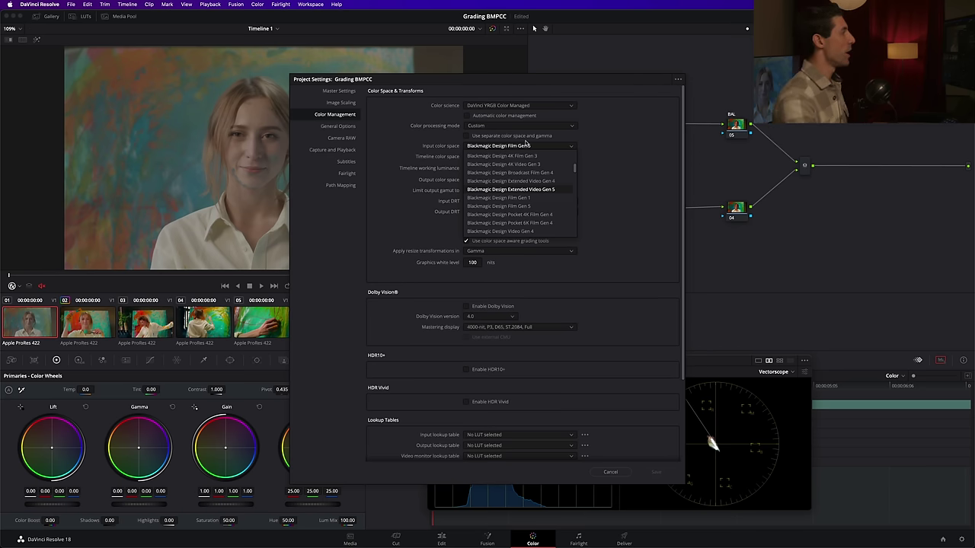
scroll(534, 198, up, 1)
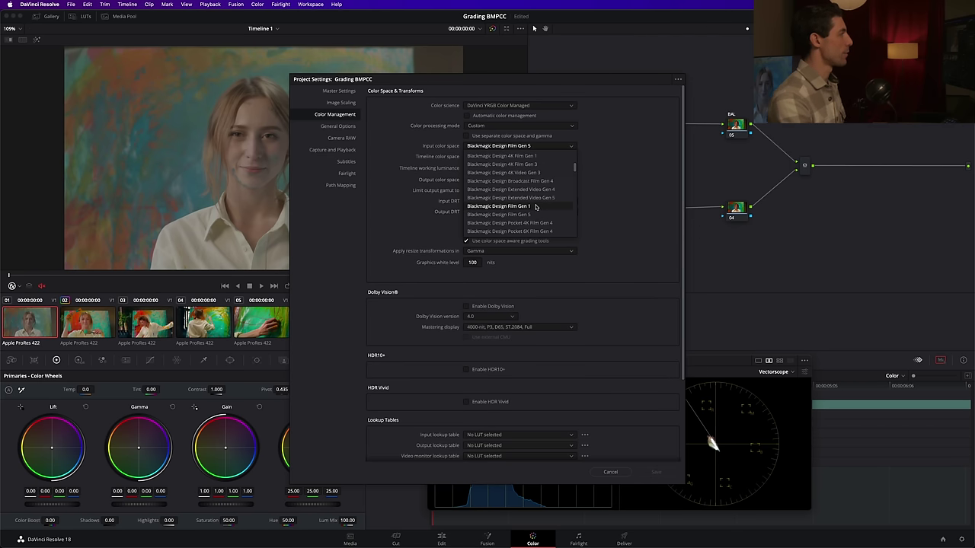
- Switch the input colour space back to Blackmagic Design Film Gen 1 and save
click(534, 207)
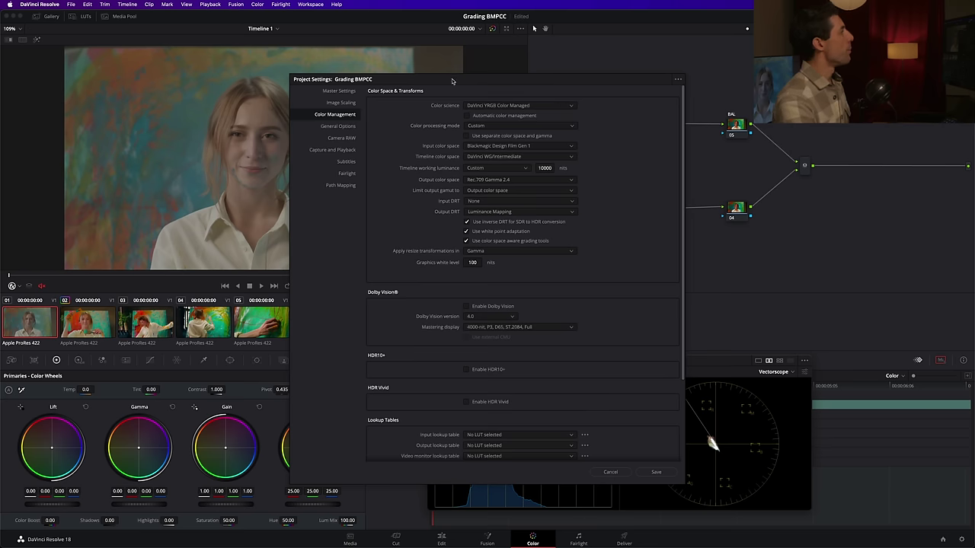
drag(456, 81, 431, 80)
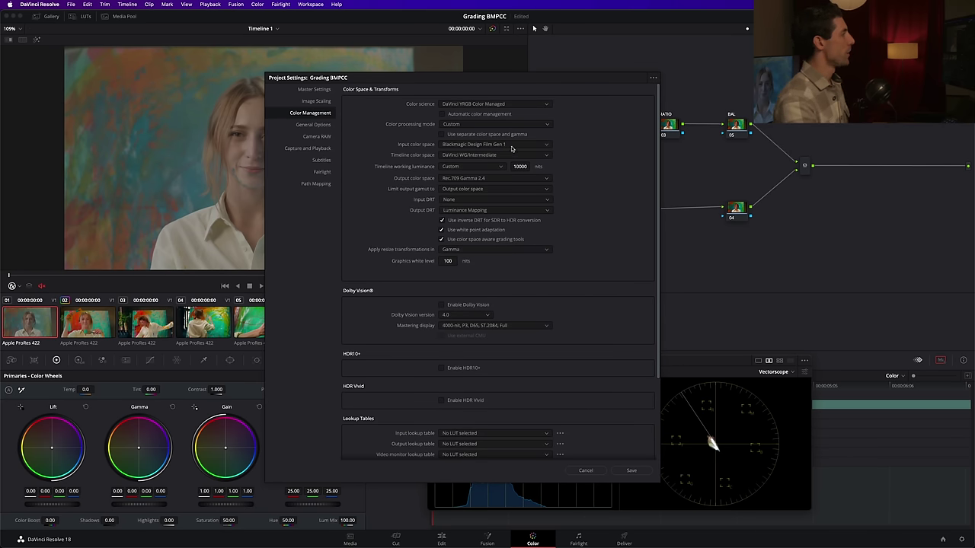
click(630, 470)
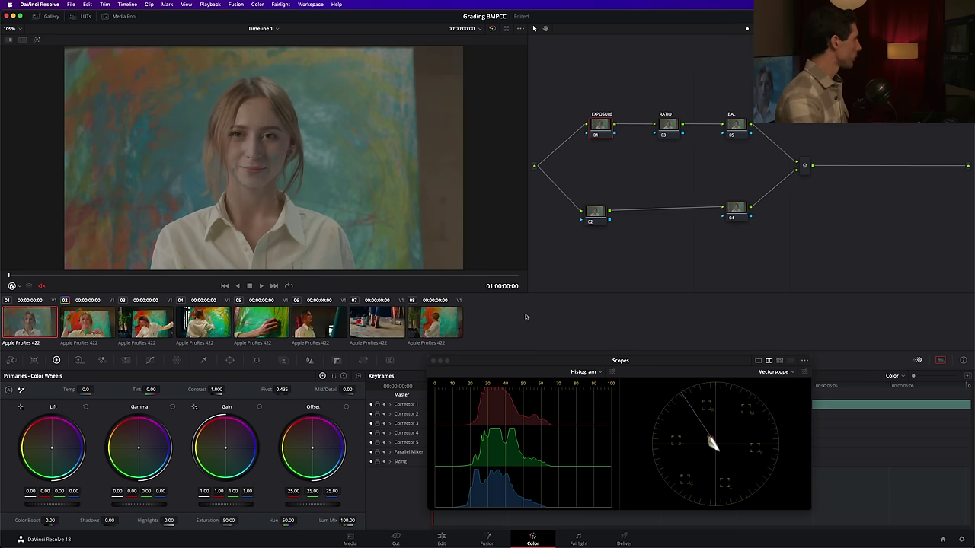
- Check Project Settings unchanged, then uncheck Bypass Color Management on clip 01
key(shift+9)
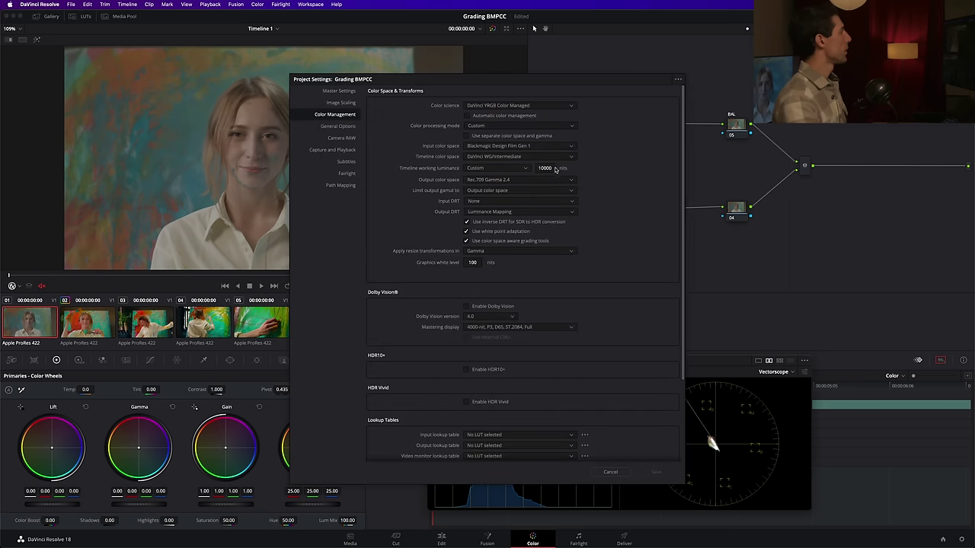
click(623, 472)
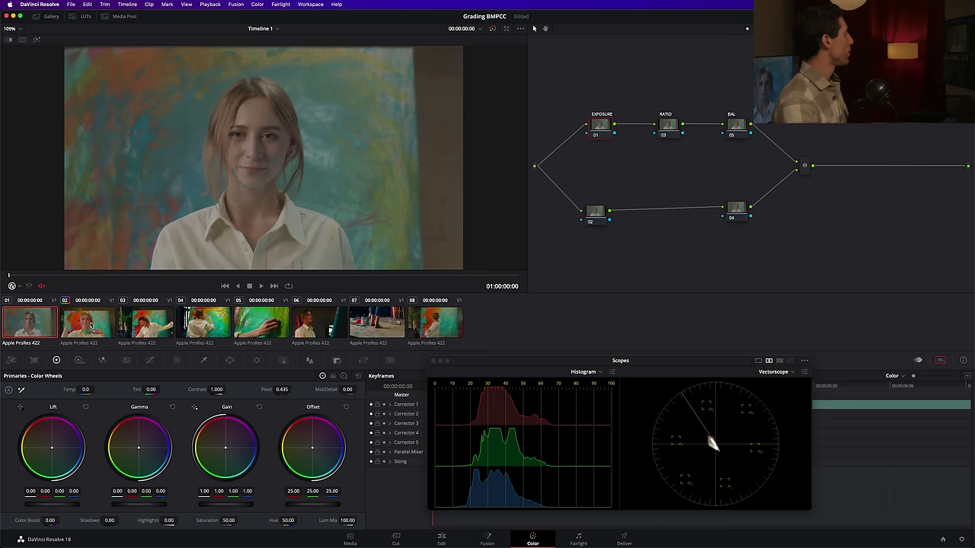
right_click(35, 319)
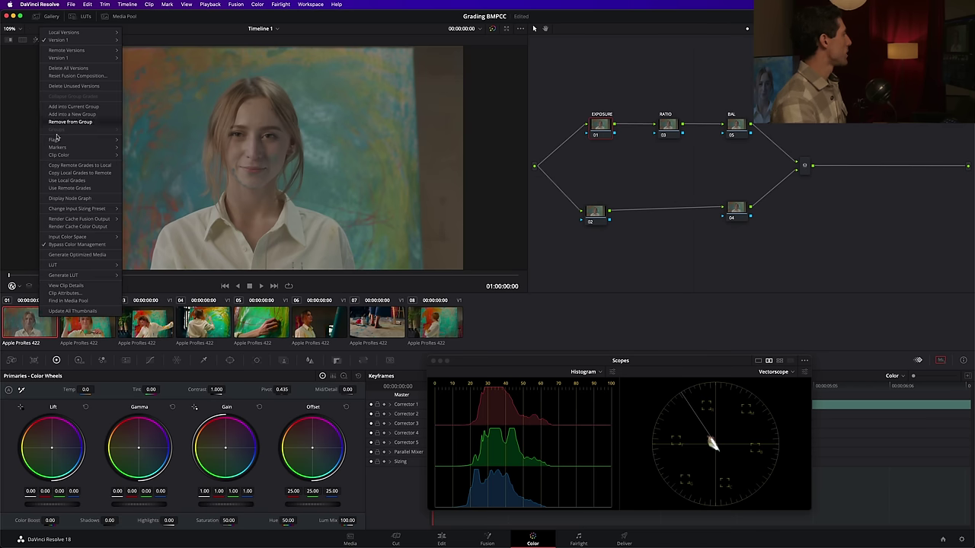
click(80, 246)
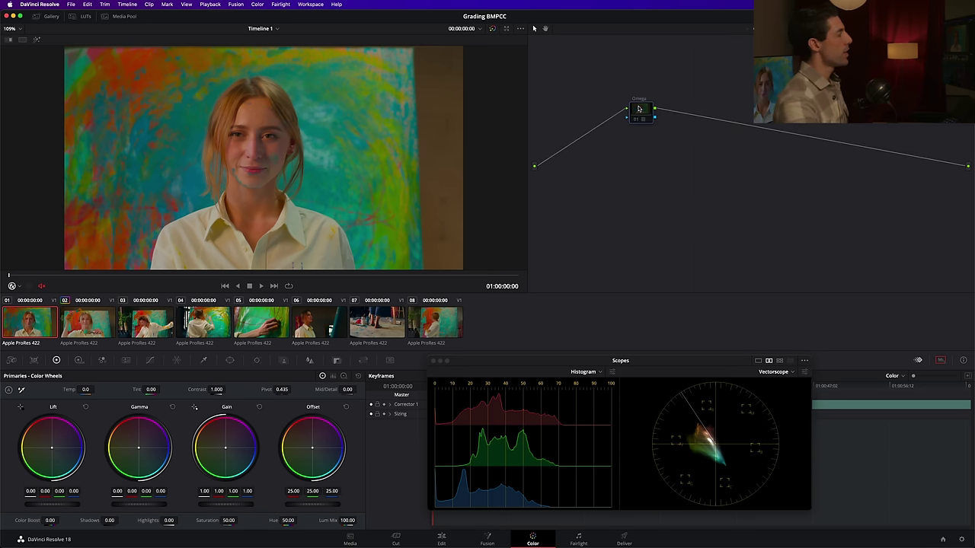
- Reposition and enable the Omega compound node, then compare it on clips 02 and 01
drag(643, 104, 669, 147)
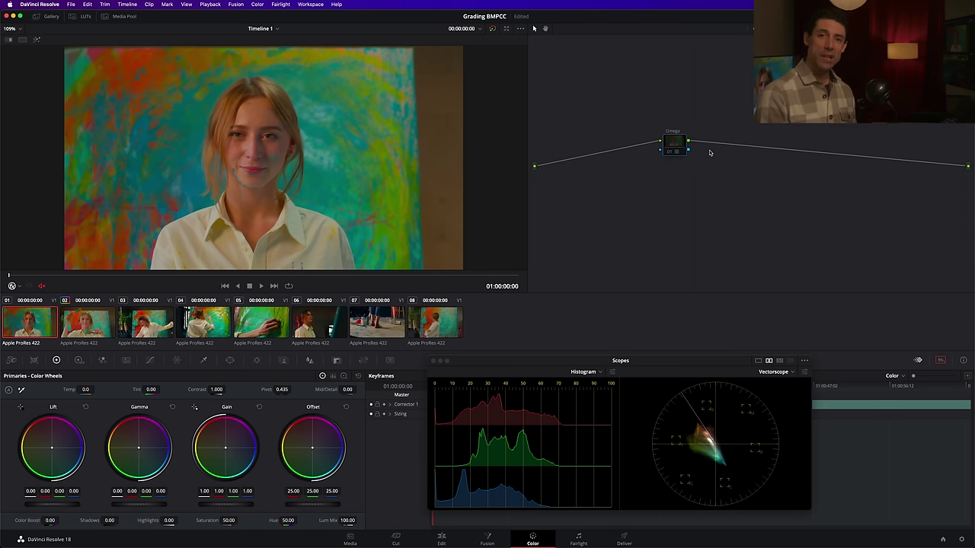
click(670, 151)
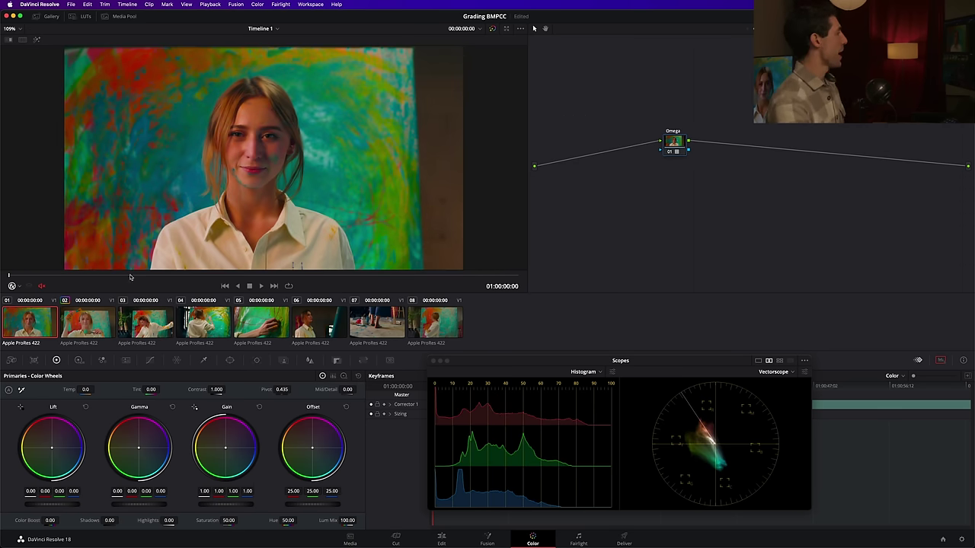
click(94, 326)
click(42, 323)
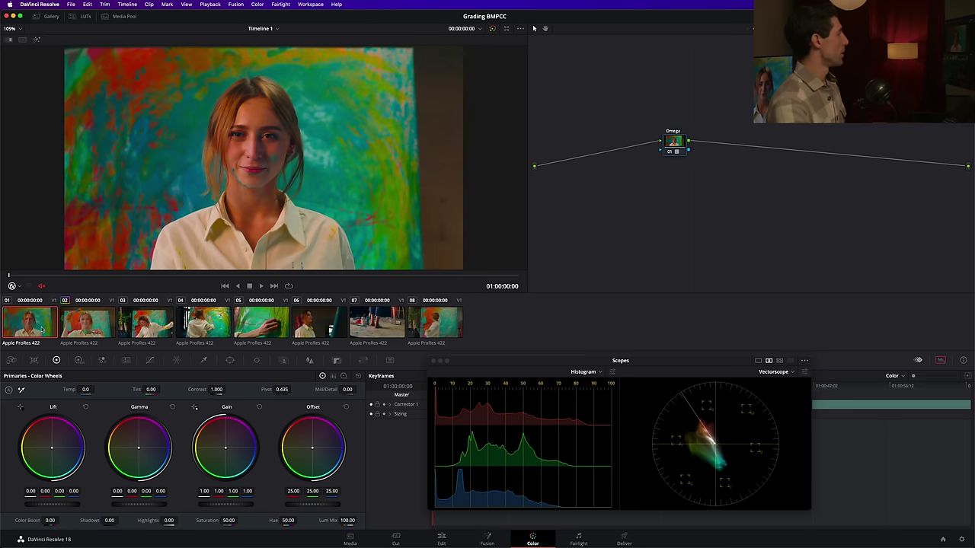
key(ctrl+d)
key(ctrl+d)
- Review the Omega grade on clips 03, 04 and 06, toggling it off on 06
click(134, 324)
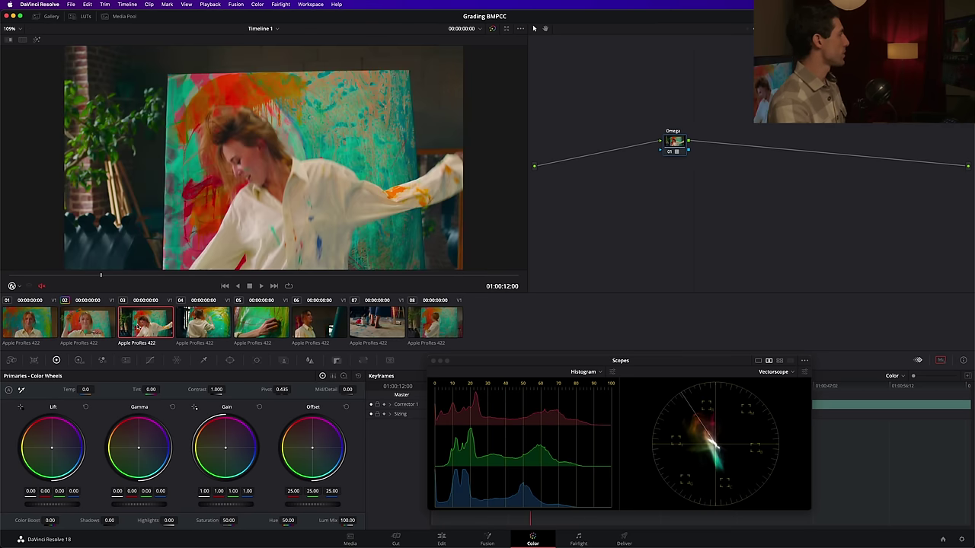
click(204, 329)
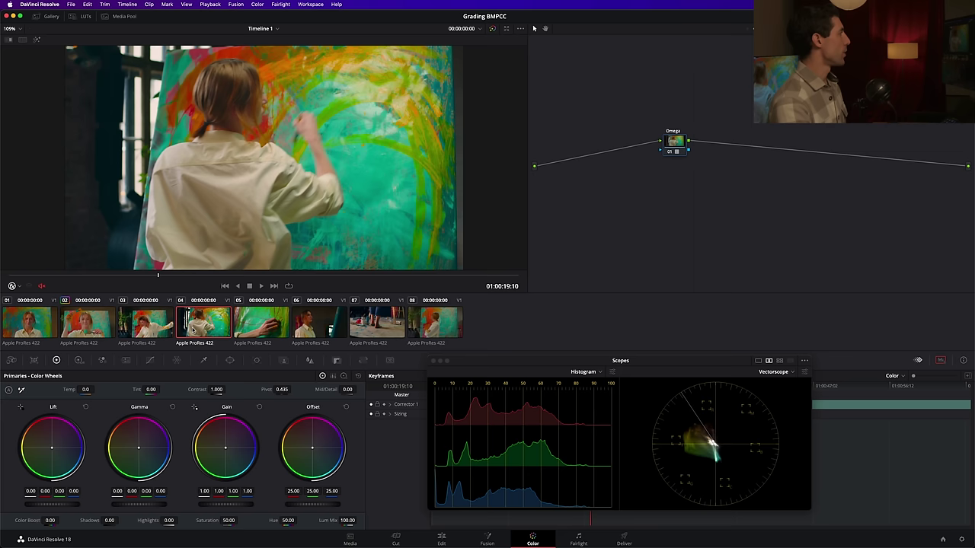
click(313, 321)
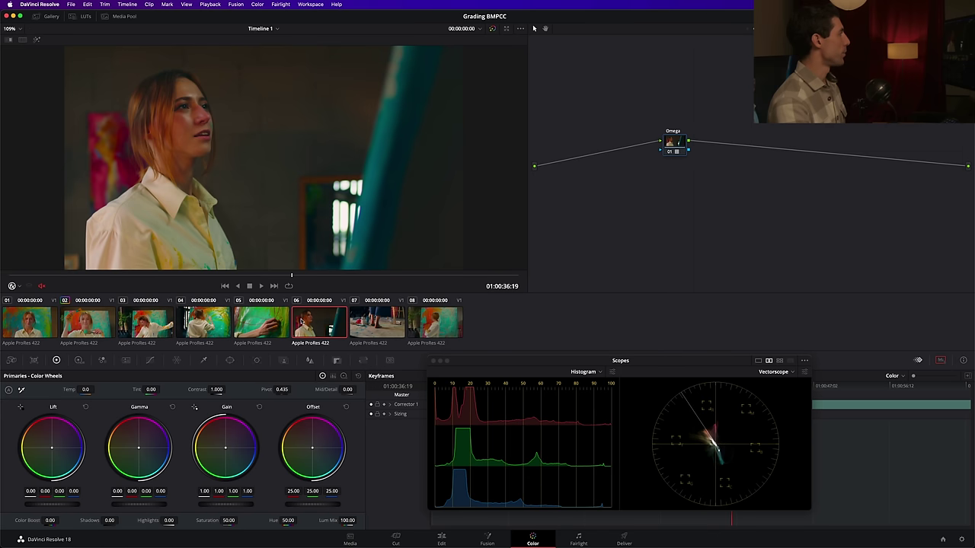
key(ctrl+d)
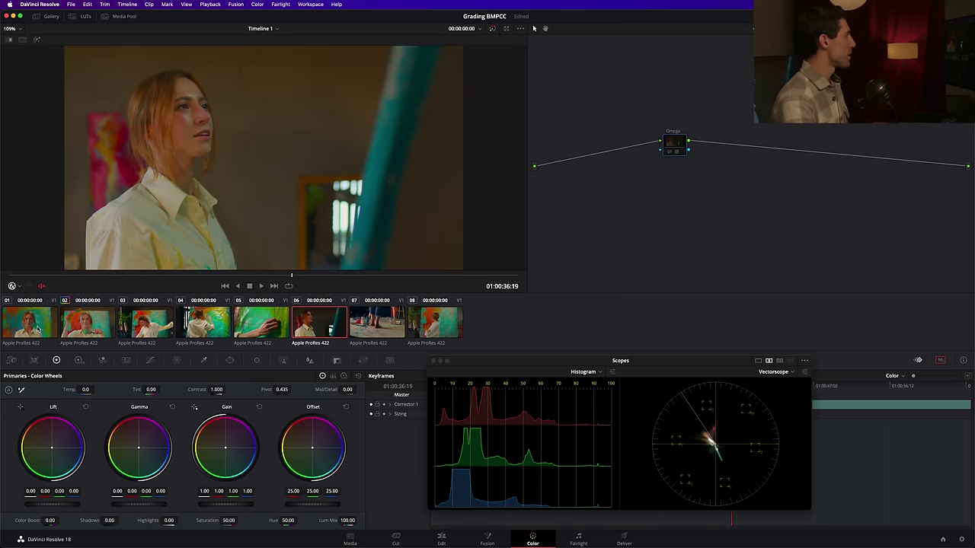
- Re-enable the Omega grade with Ctrl+D and select clip 01 again
key(ctrl+d)
click(37, 324)
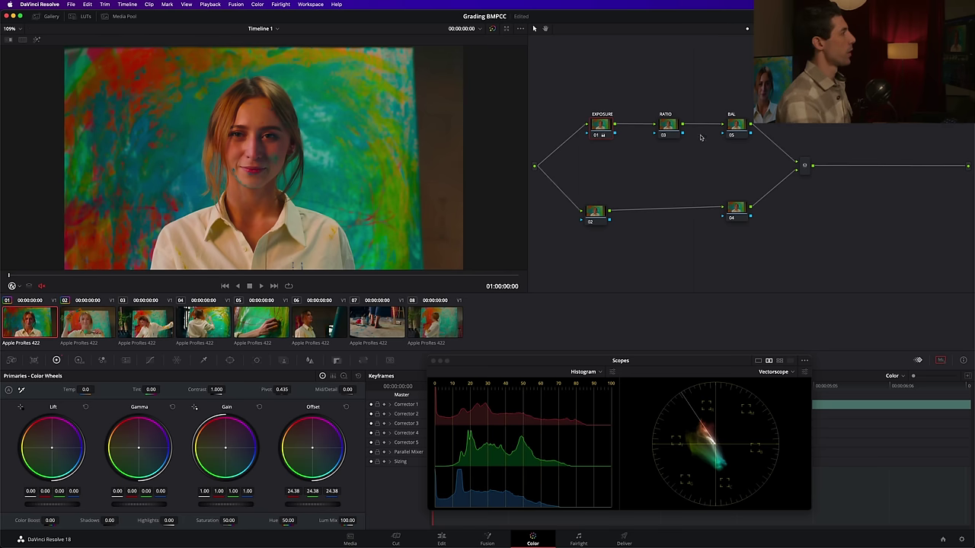
- Lower clip 01's RATIO contrast and cool its BAL offset to 24.86 R, 24.69 G, 25.52 B
click(673, 128)
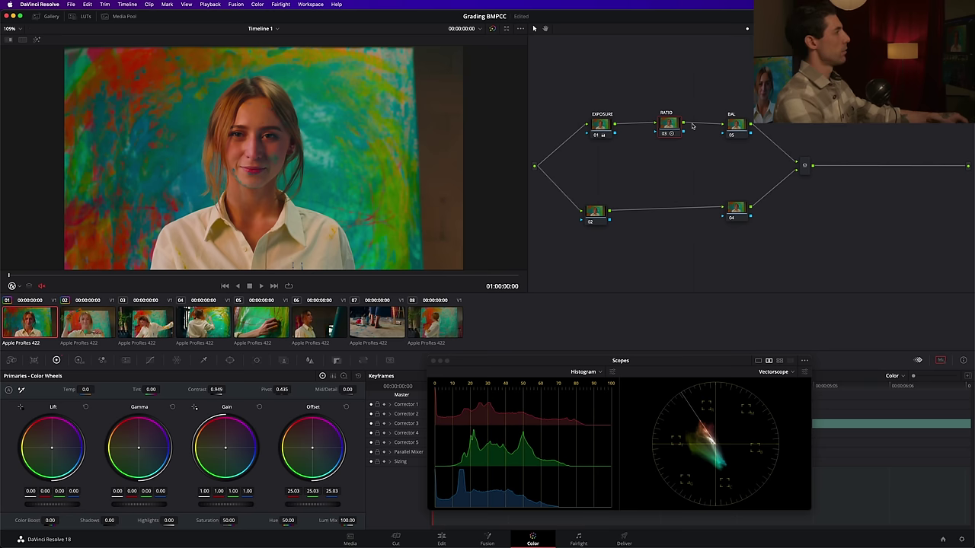
click(740, 125)
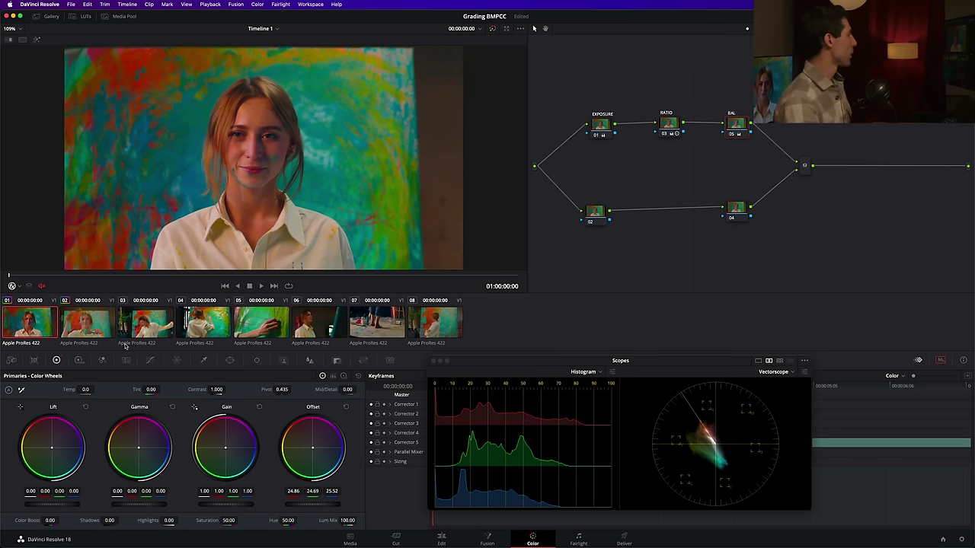
- On clip 02, darken exposure, raise RATIO contrast and set BAL offsets to 25.15/24.53/25.16
click(90, 318)
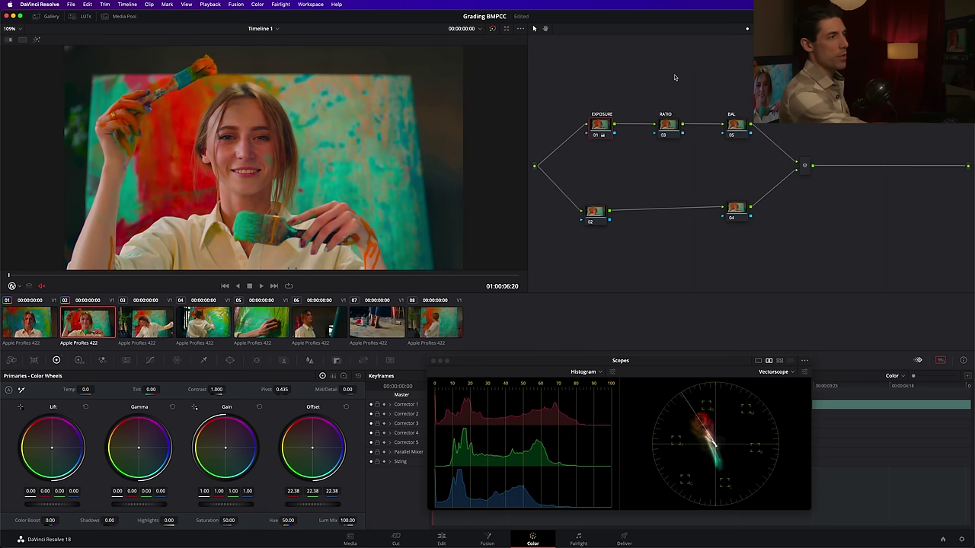
click(664, 124)
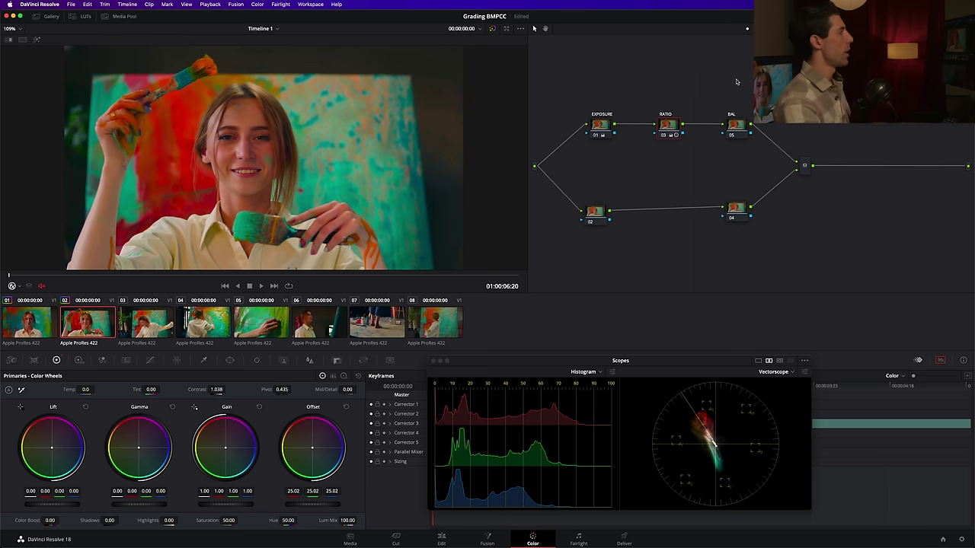
click(738, 125)
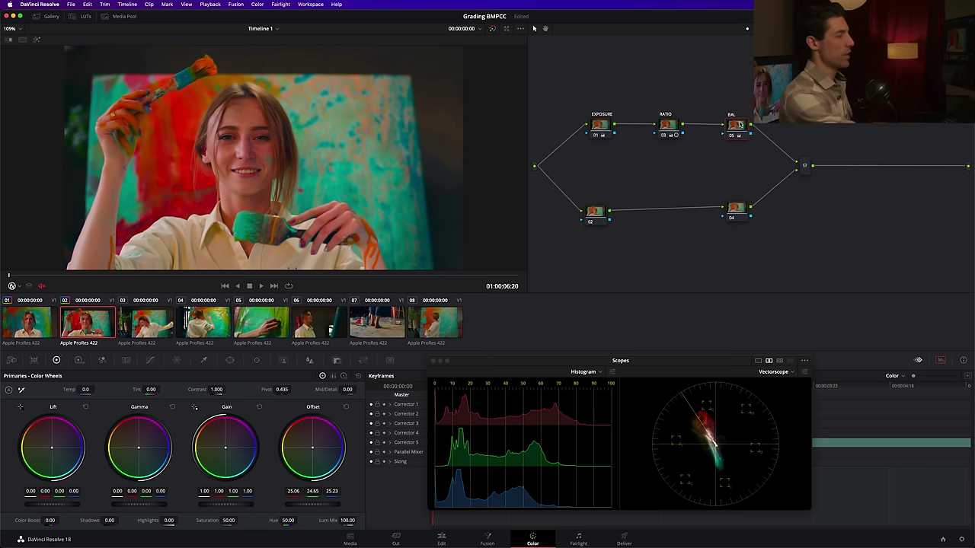
- Toggle the BAL correction off to compare the grade, then move the Scopes window aside
key(super+d)
key(super+d)
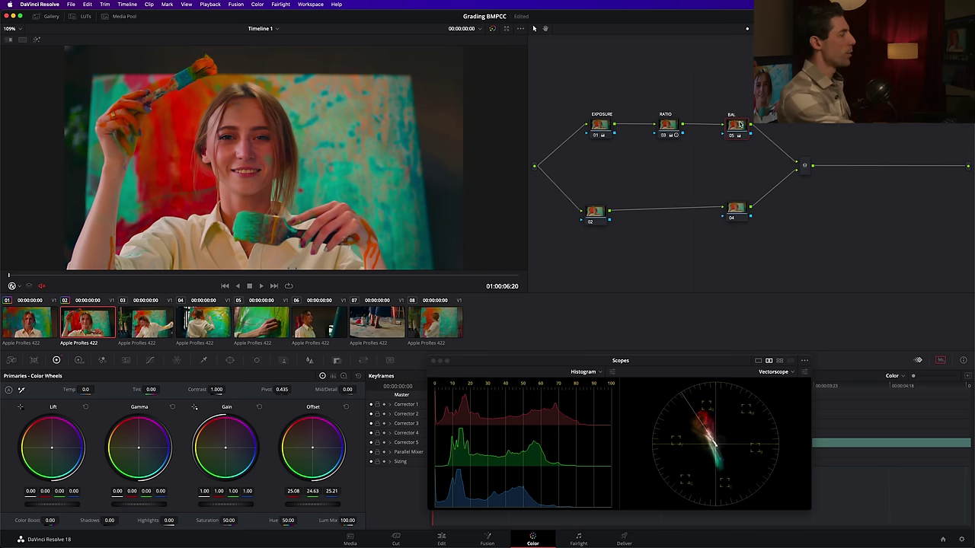
drag(739, 124, 738, 125)
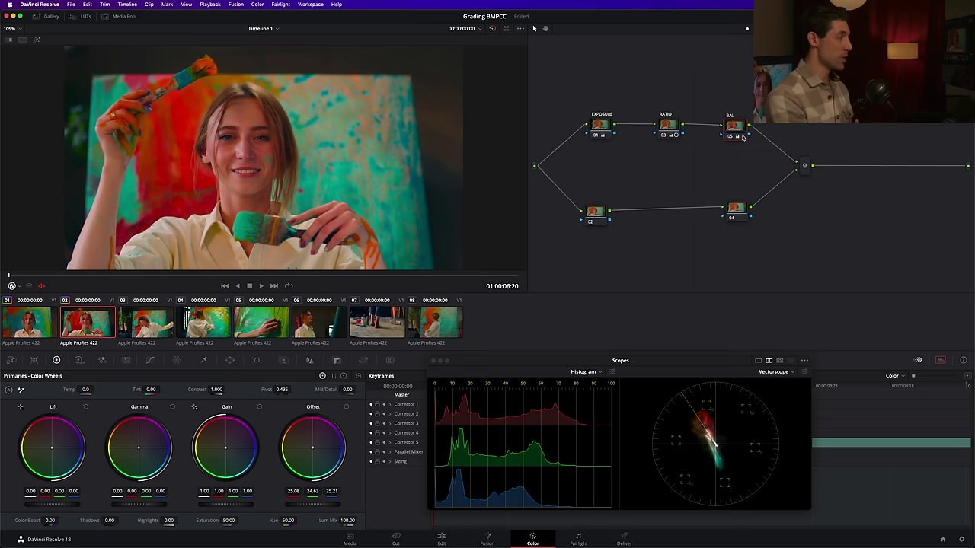
drag(678, 363, 651, 296)
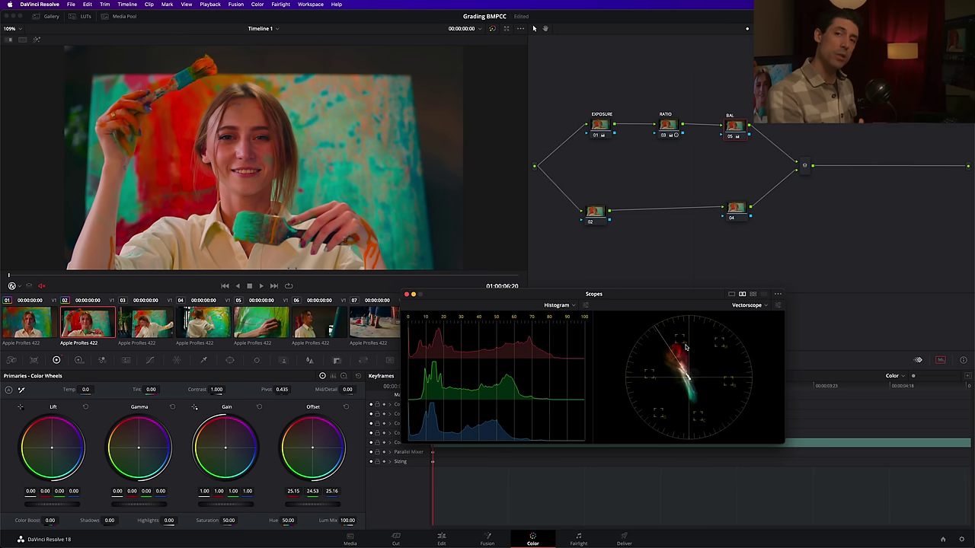
- Play back clips 03, 04 and 05 to review their grades, with clip 04's exposure at 23.25
click(152, 325)
key(space)
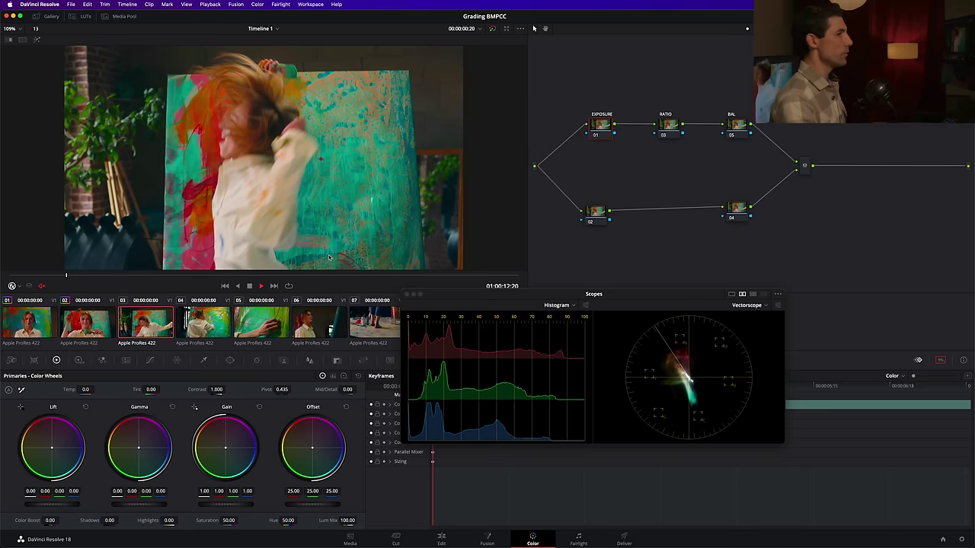
click(217, 318)
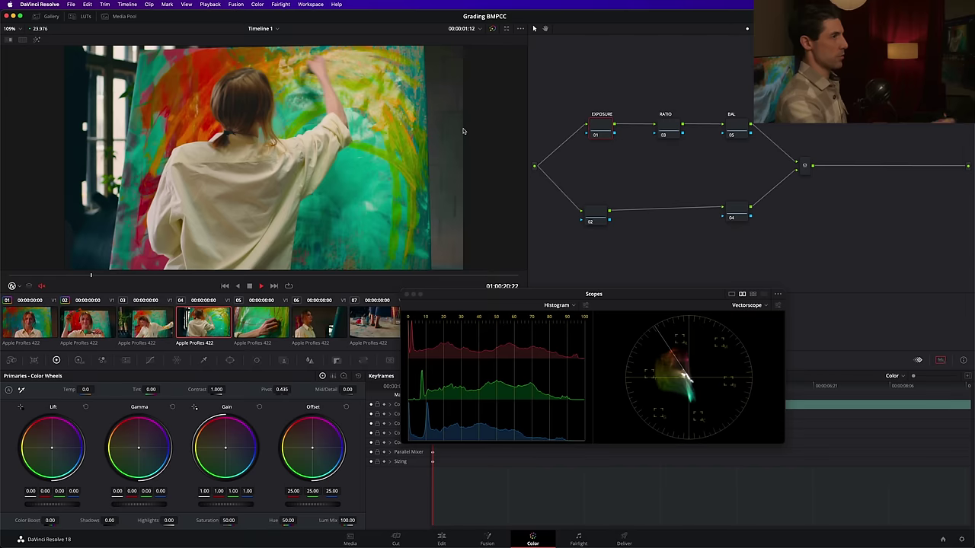
key(space)
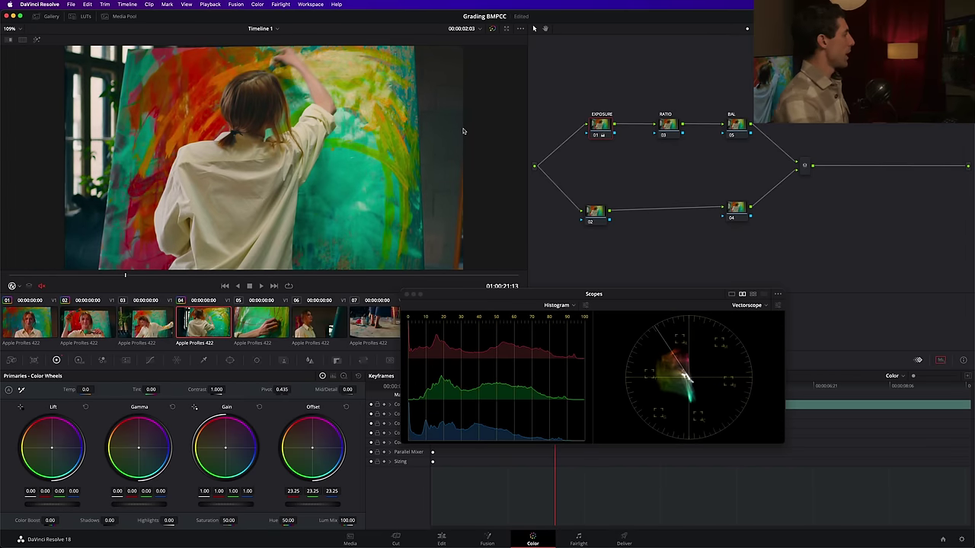
click(256, 323)
key(space)
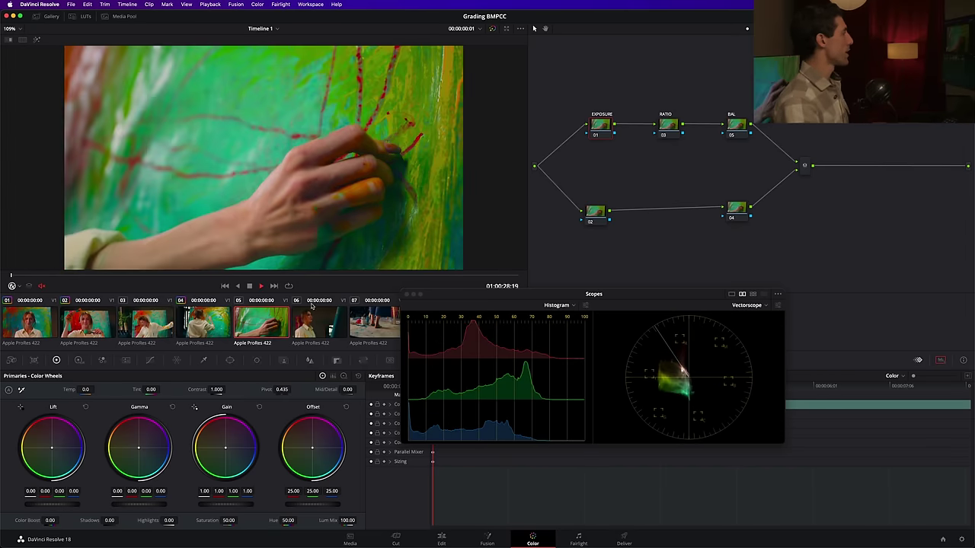
drag(436, 297, 419, 369)
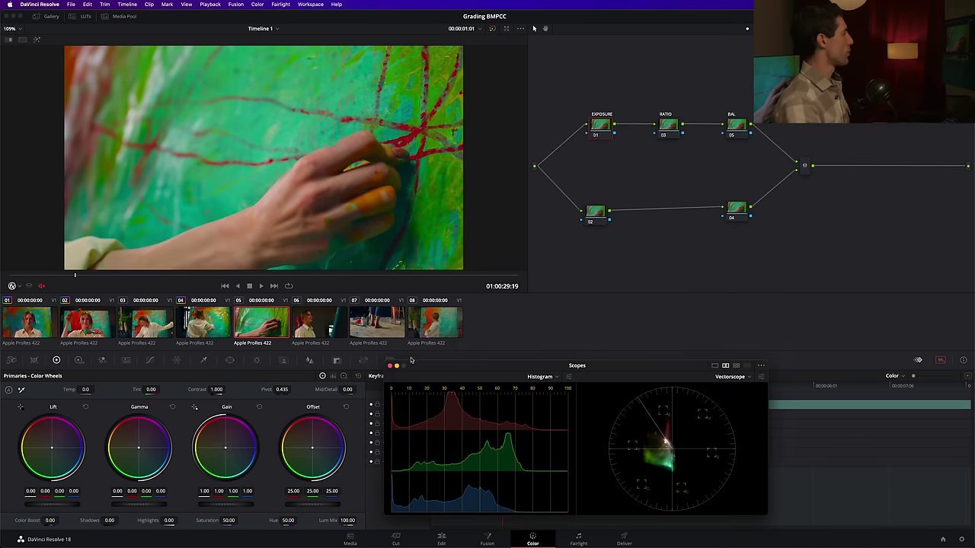
- Review clip 06 and raise its exposure offset to 29.85
click(319, 323)
key(space)
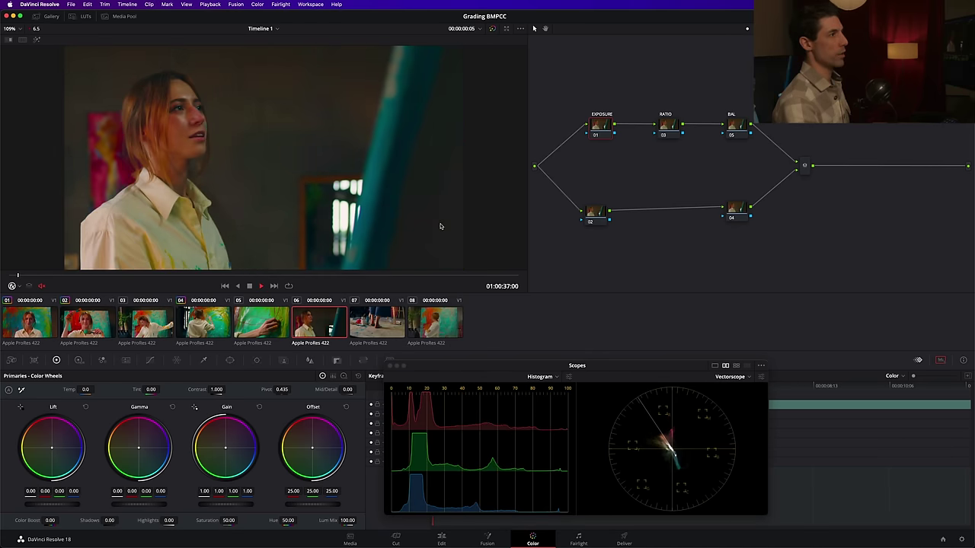
key(space)
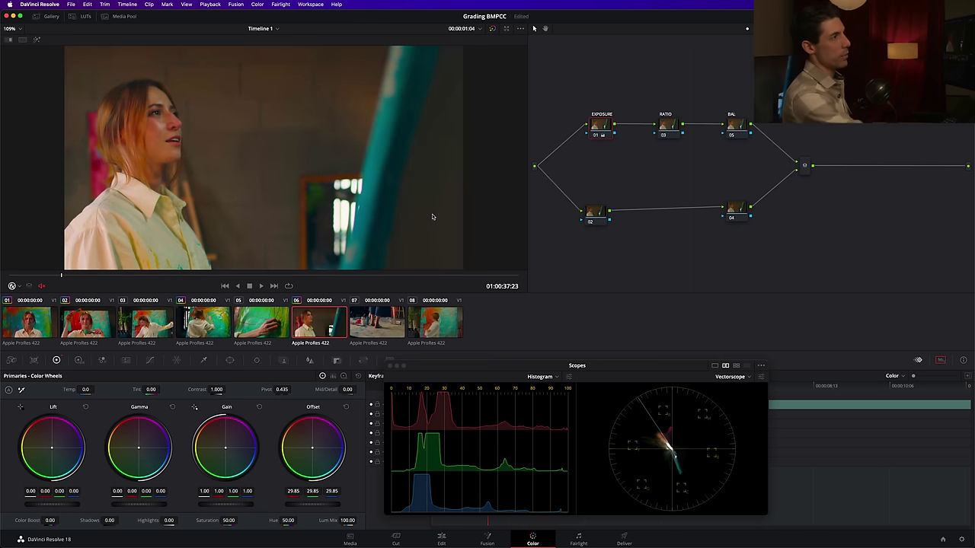
click(668, 130)
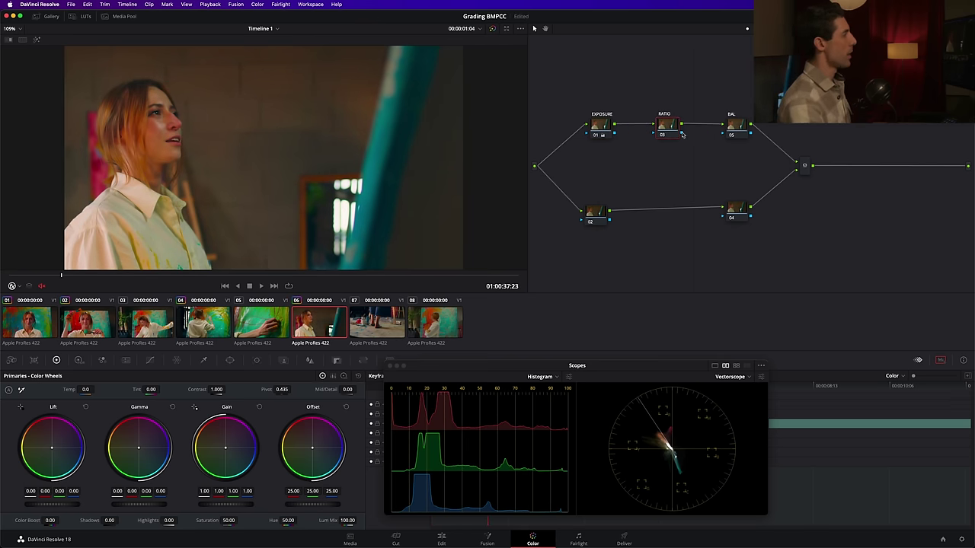